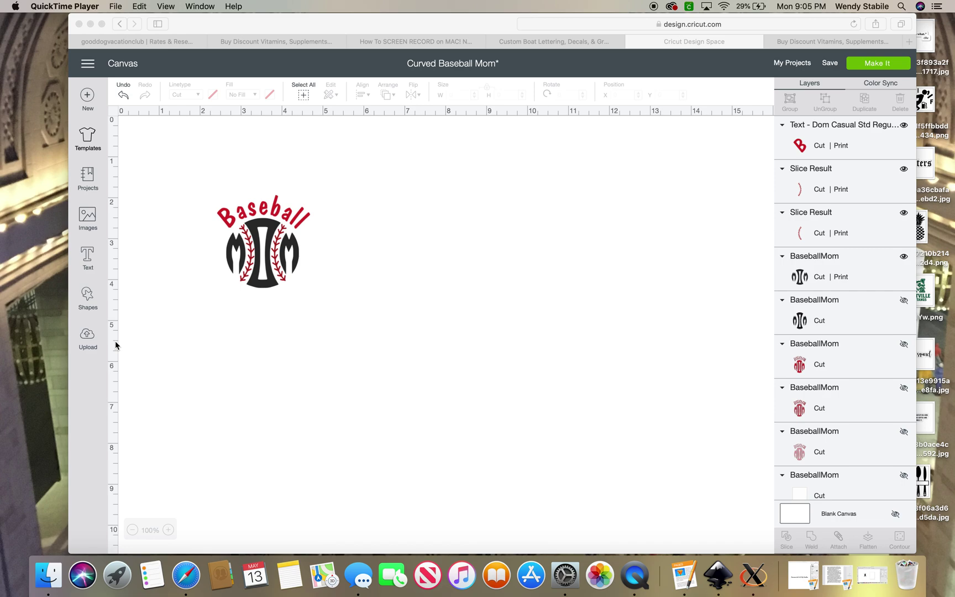
Step: Upload the T-shirt mockup screenshot from the Desktop through Upload Image
click(89, 338)
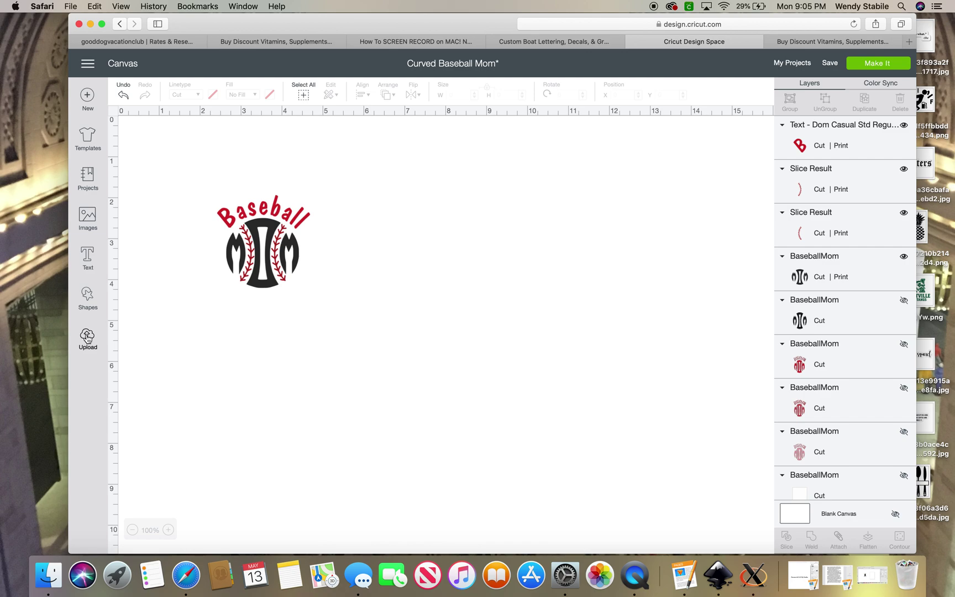
click(87, 338)
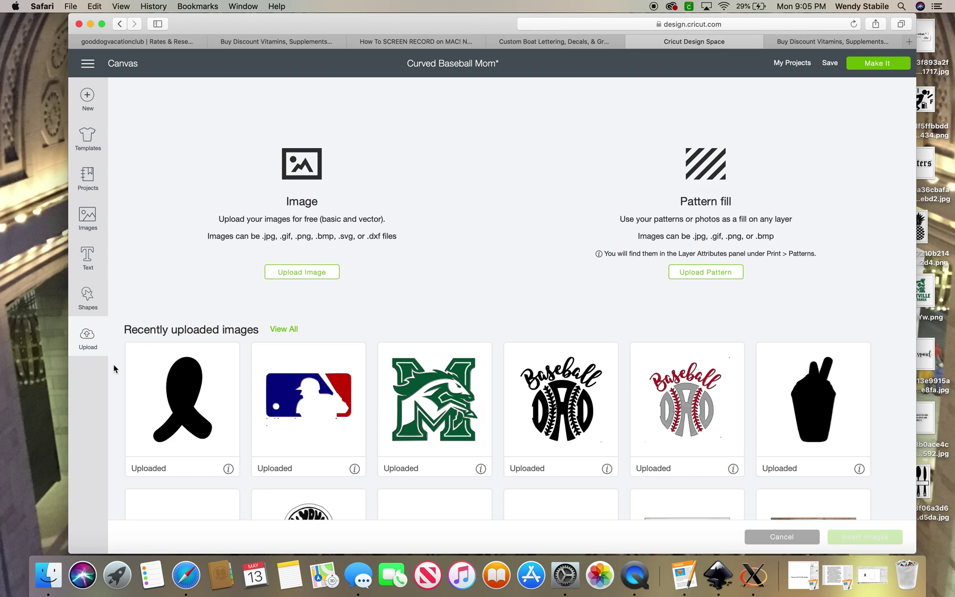
click(287, 273)
click(497, 303)
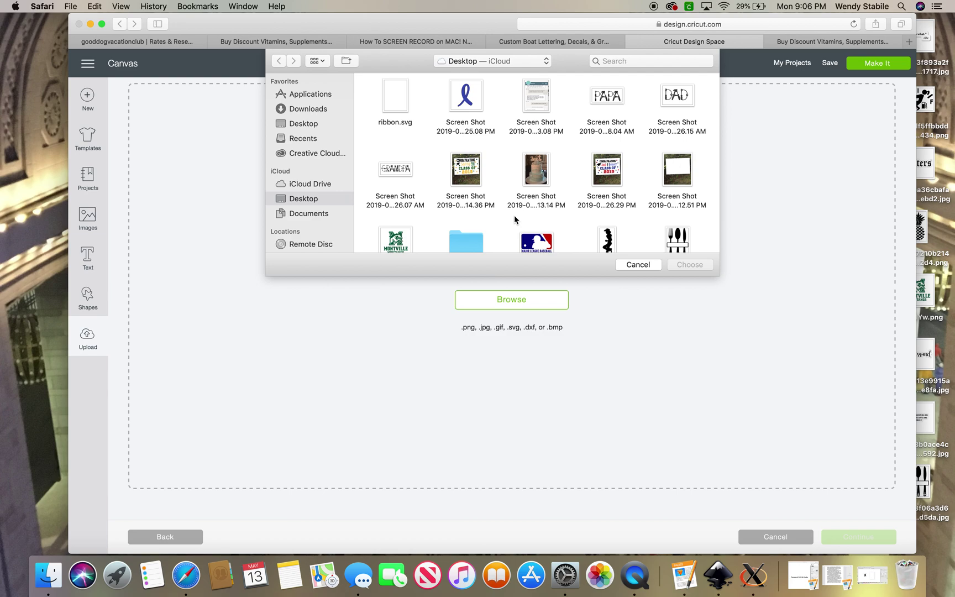
scroll(514, 219, down, 5)
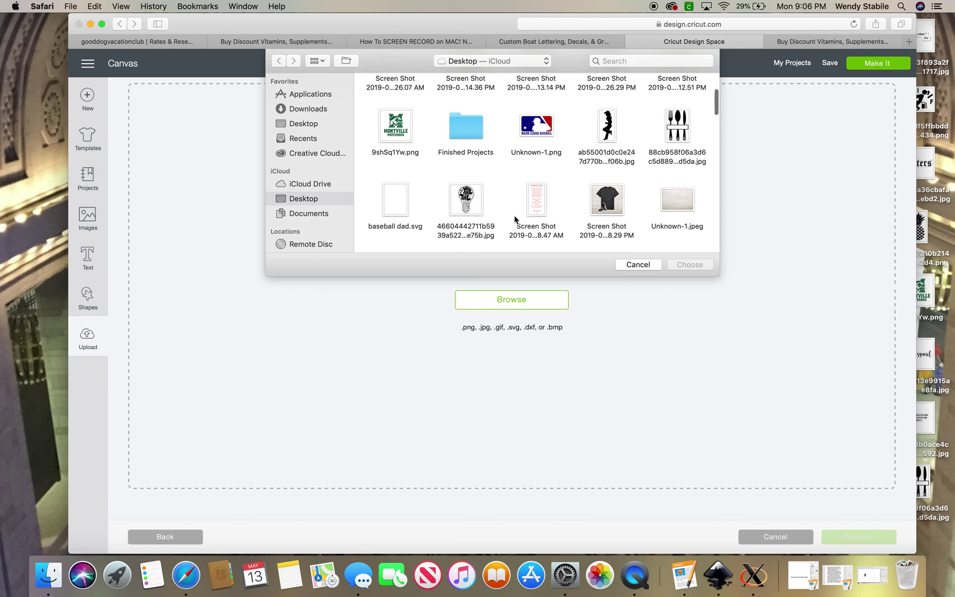
scroll(514, 219, down, 6)
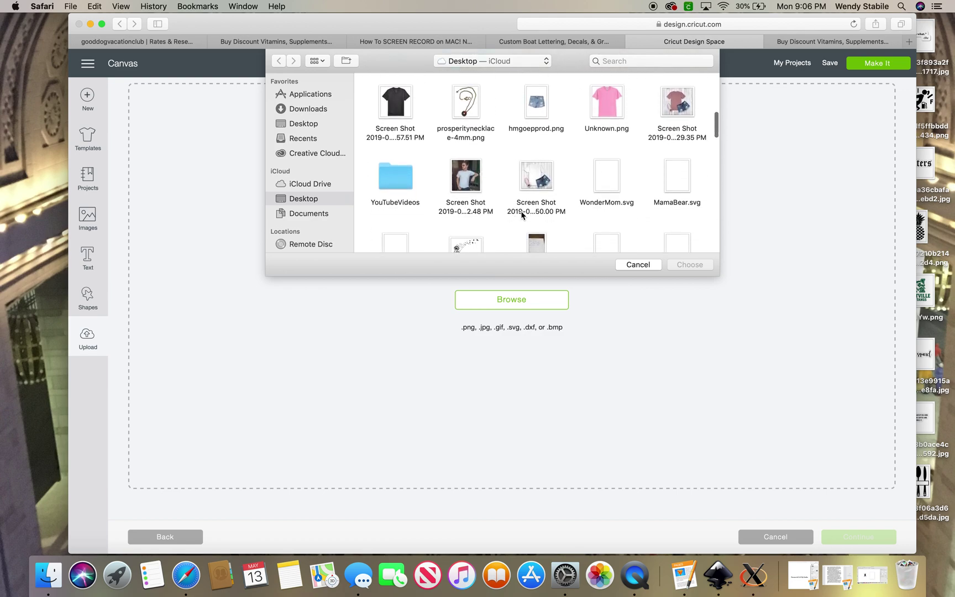
click(539, 177)
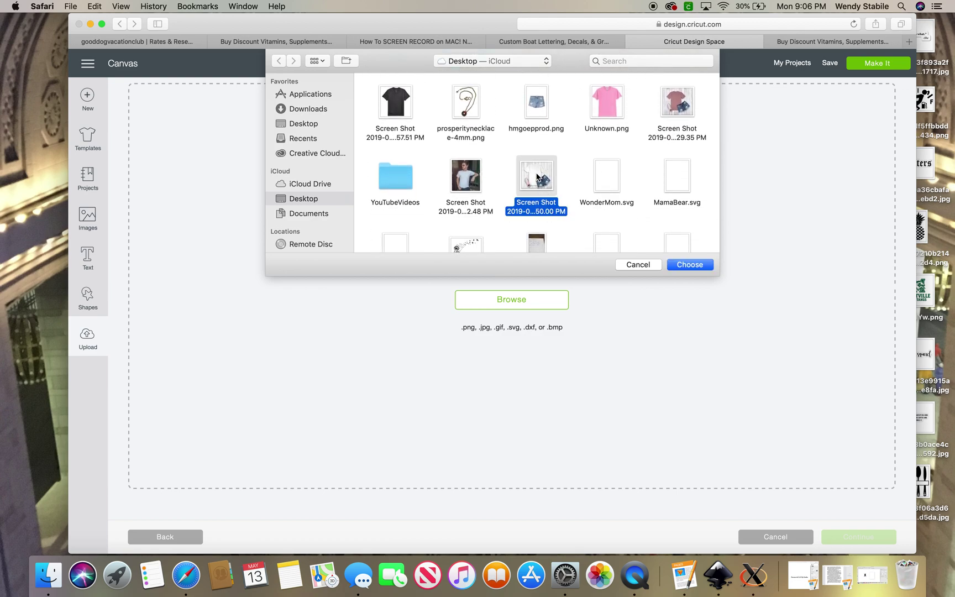
click(690, 265)
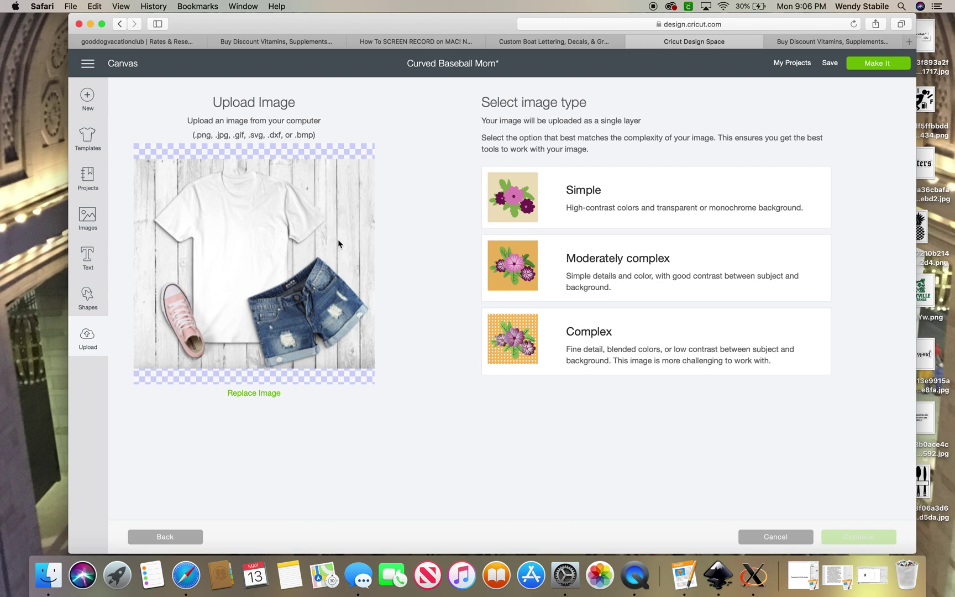
Step: Mark the photo as a Complex image and skip background removal
click(600, 350)
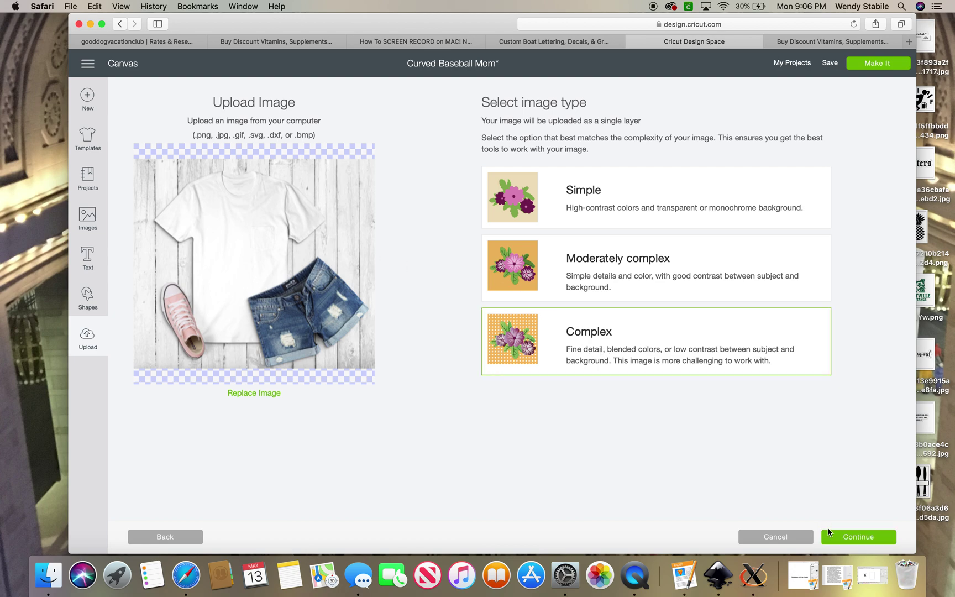
click(840, 537)
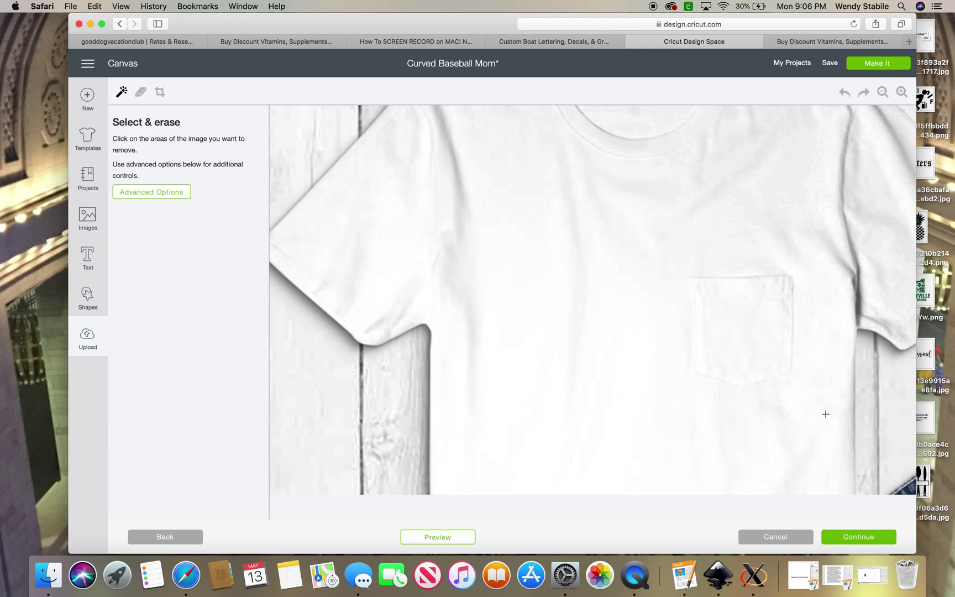
click(845, 541)
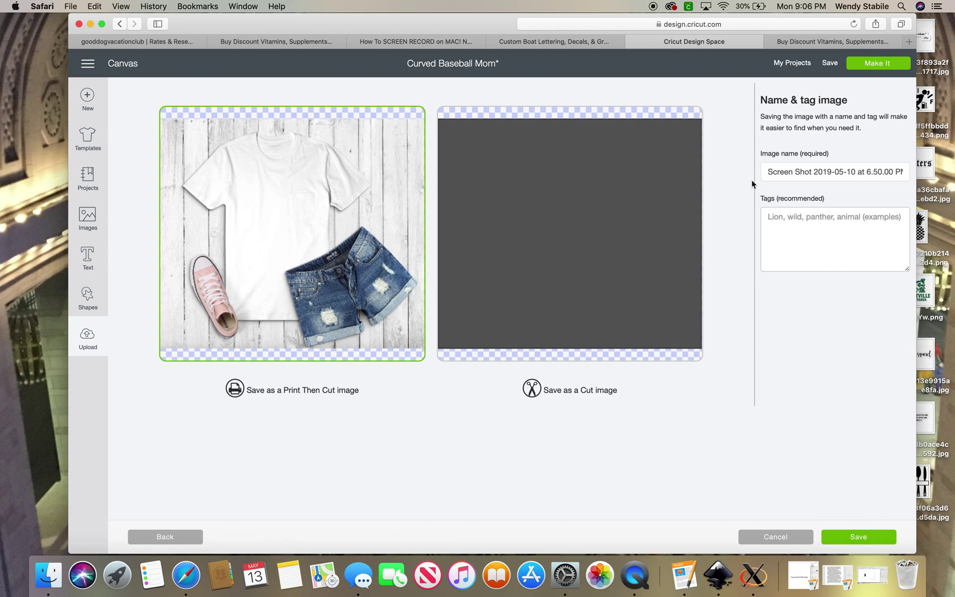
Step: Name the image 'white t-shirt mockup', tag it 'mockup', and save it
drag(764, 171, 909, 177)
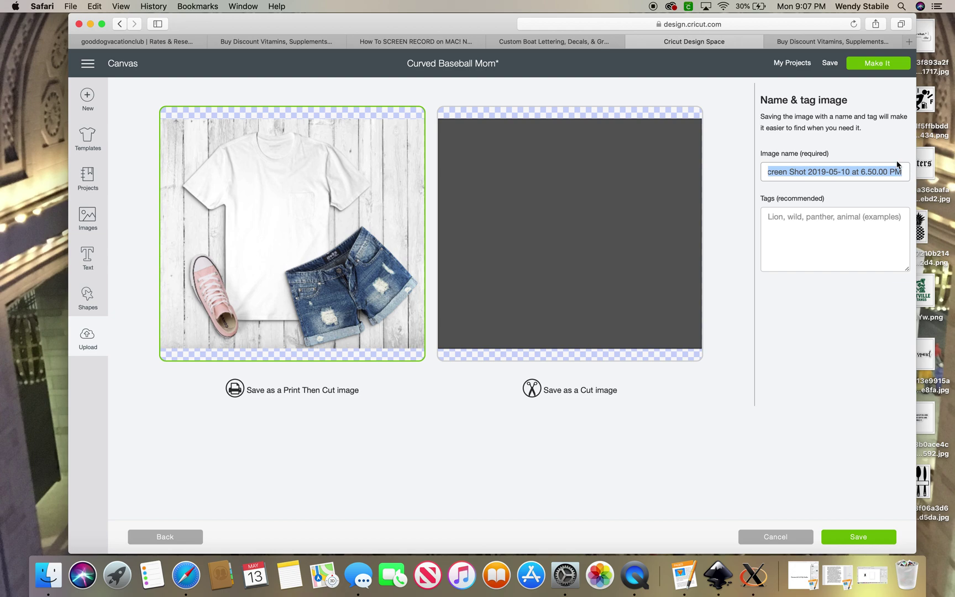
text(white )
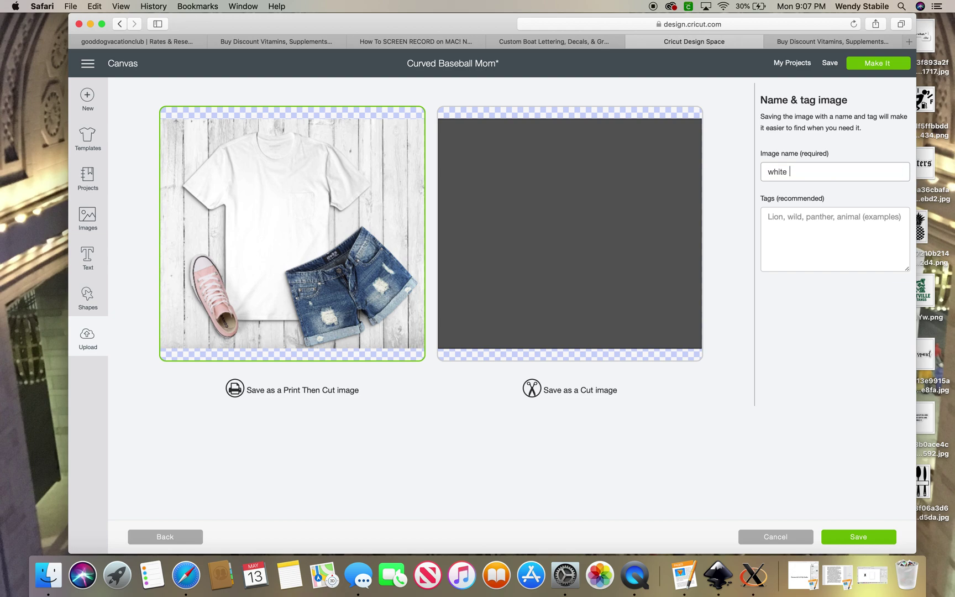
text(t-shirt mockup)
key(Tab)
text(mockup)
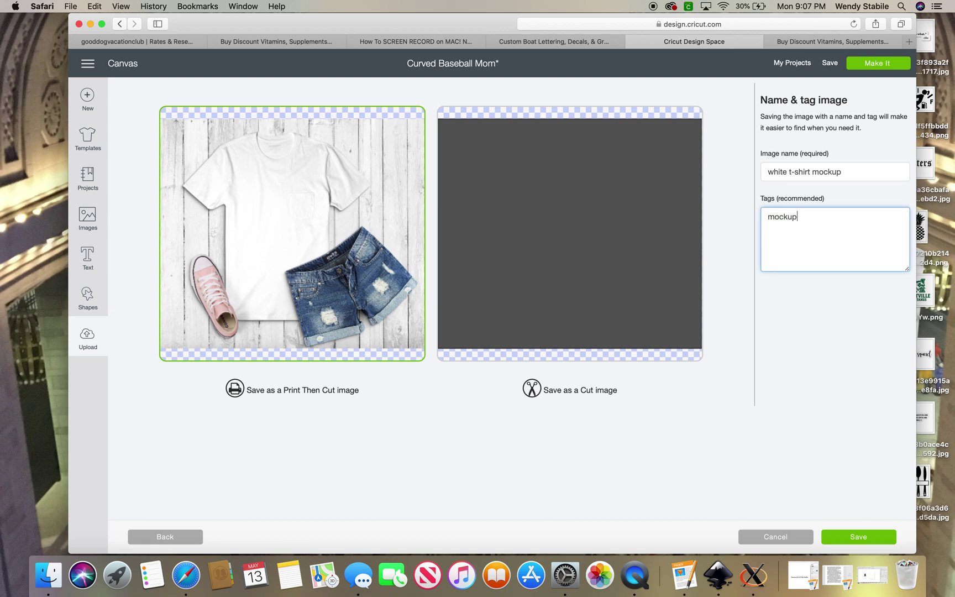
click(862, 537)
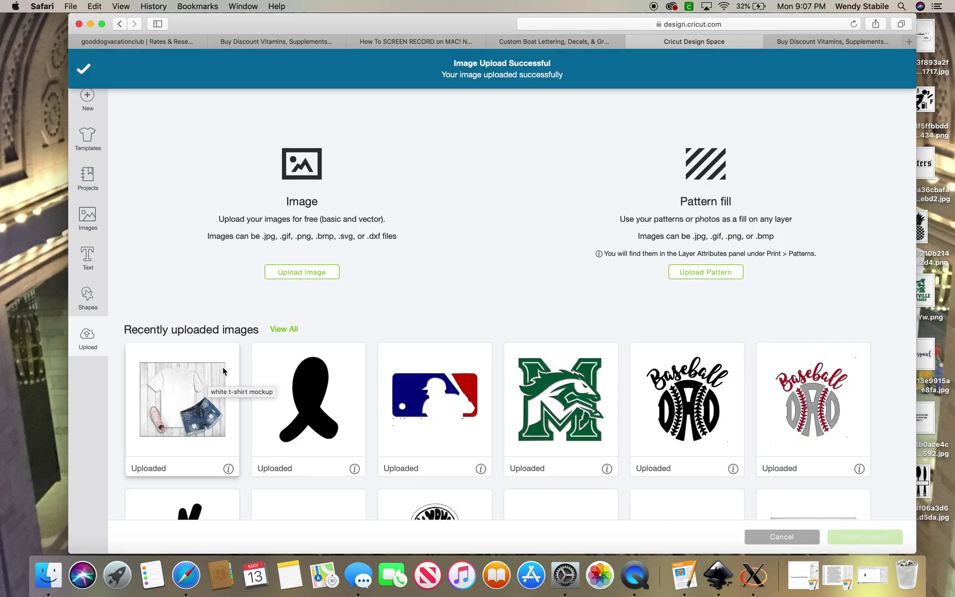
Step: Insert the 'white t-shirt mockup' image from Recently uploaded onto the Curved Baseball Mom canvas
click(187, 414)
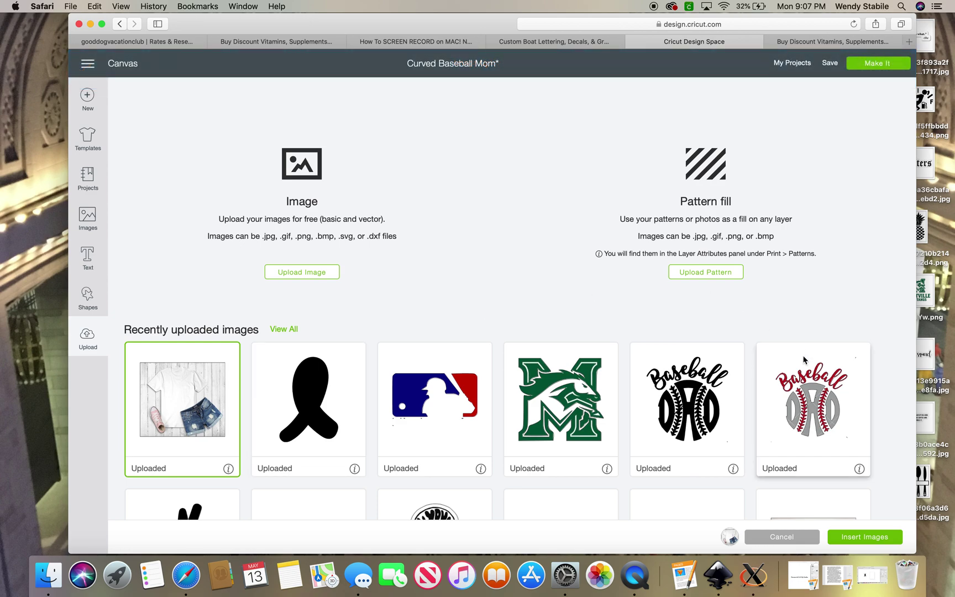
click(853, 540)
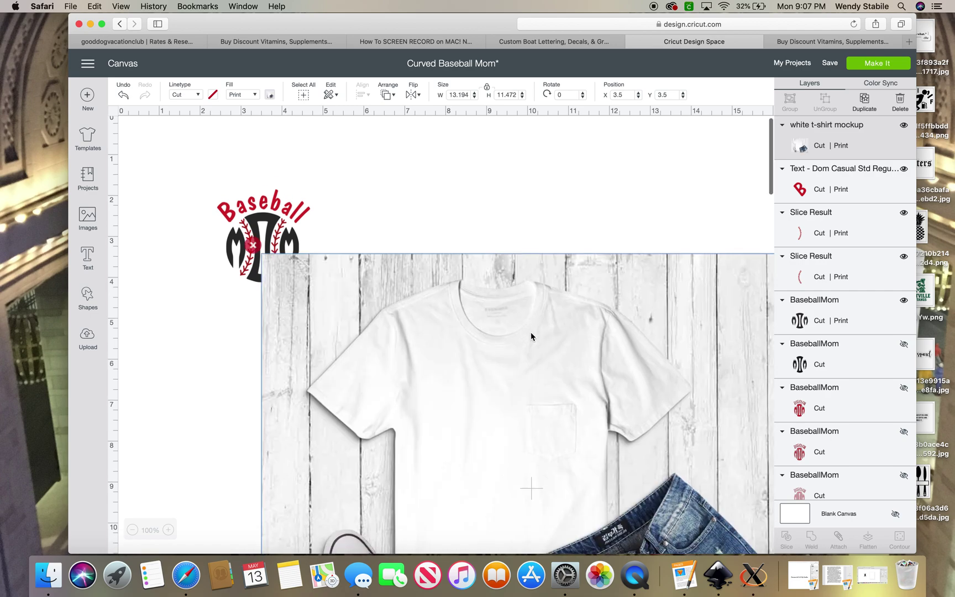
Step: Resize the t-shirt mockup to 6 inches wide (6 × 5.217)
scroll(531, 331, down, 2)
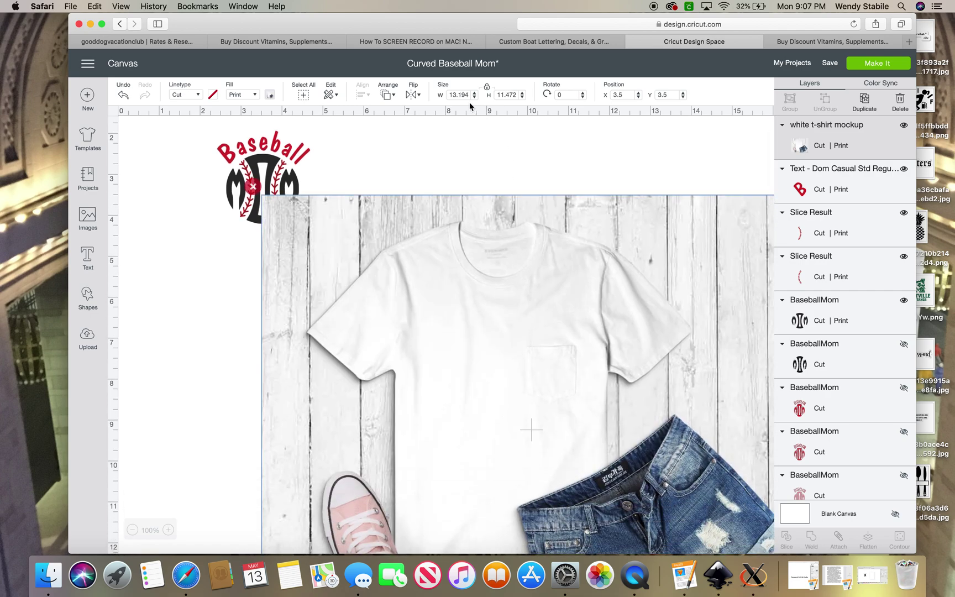
drag(468, 93, 444, 93)
text(6)
key(Return)
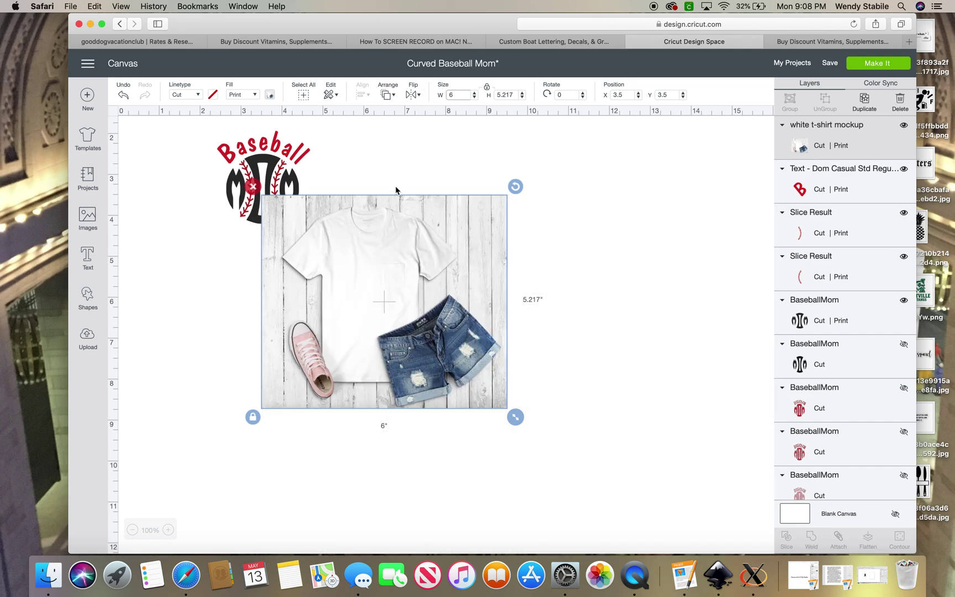
Step: Move the mockup to the right of the design and send it to the back
drag(393, 261, 516, 308)
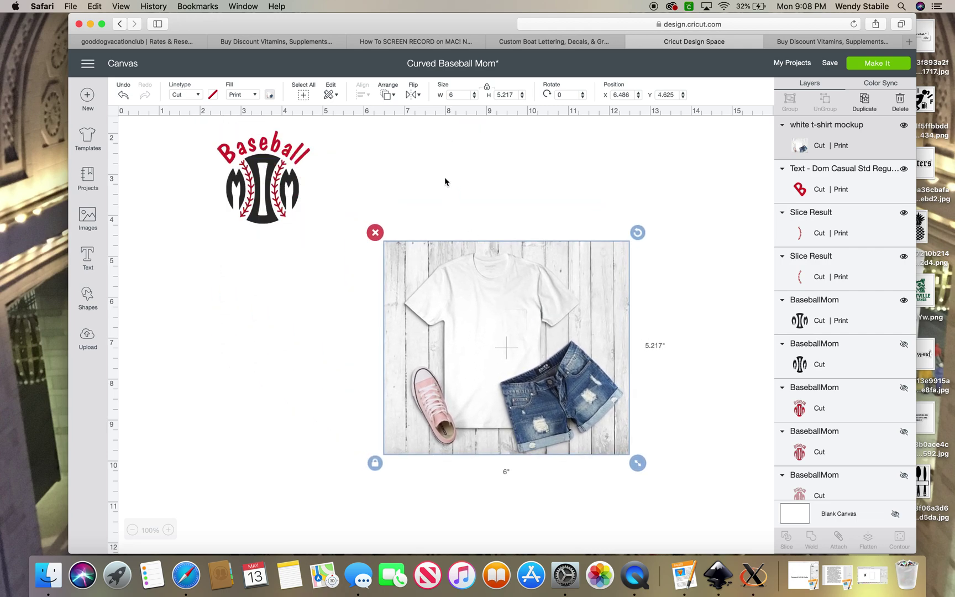
click(387, 95)
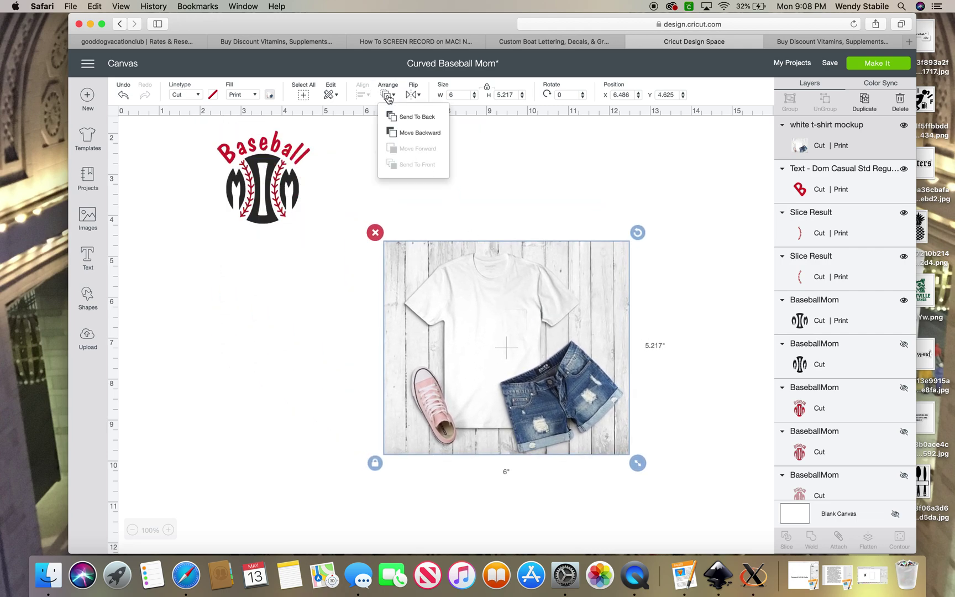
click(411, 122)
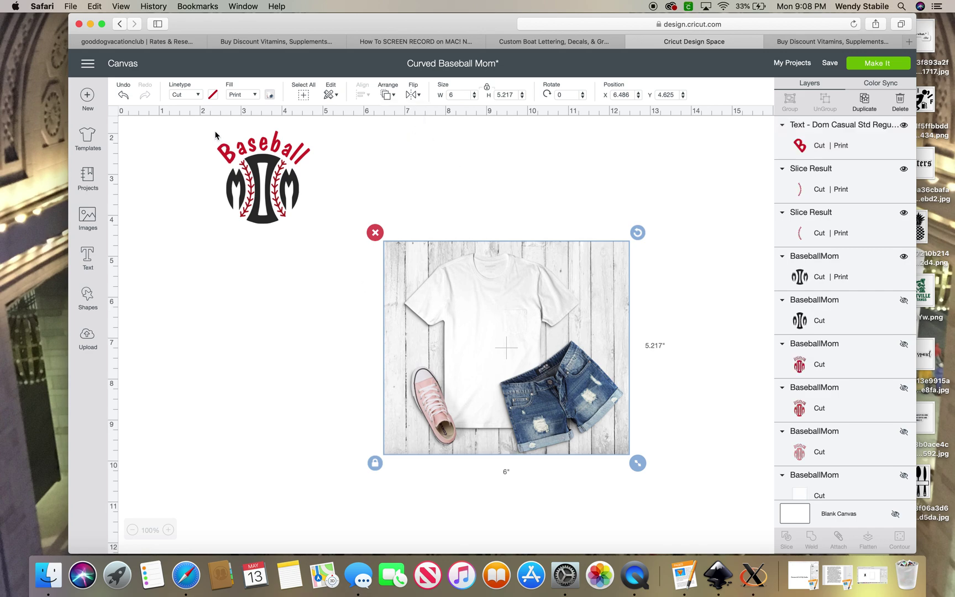
Step: Move the whole Baseball Mom design onto the shirt chest and scale it to fit
drag(214, 131, 313, 235)
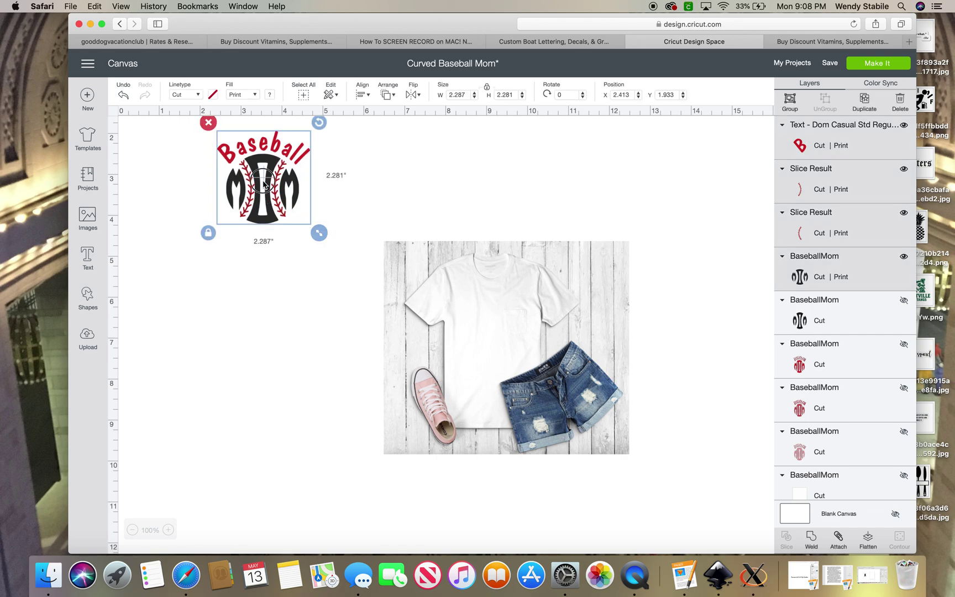
drag(264, 197, 502, 341)
drag(548, 383, 502, 330)
drag(531, 360, 510, 338)
Step: Take an area screenshot of the finished T-shirt mockup
click(606, 322)
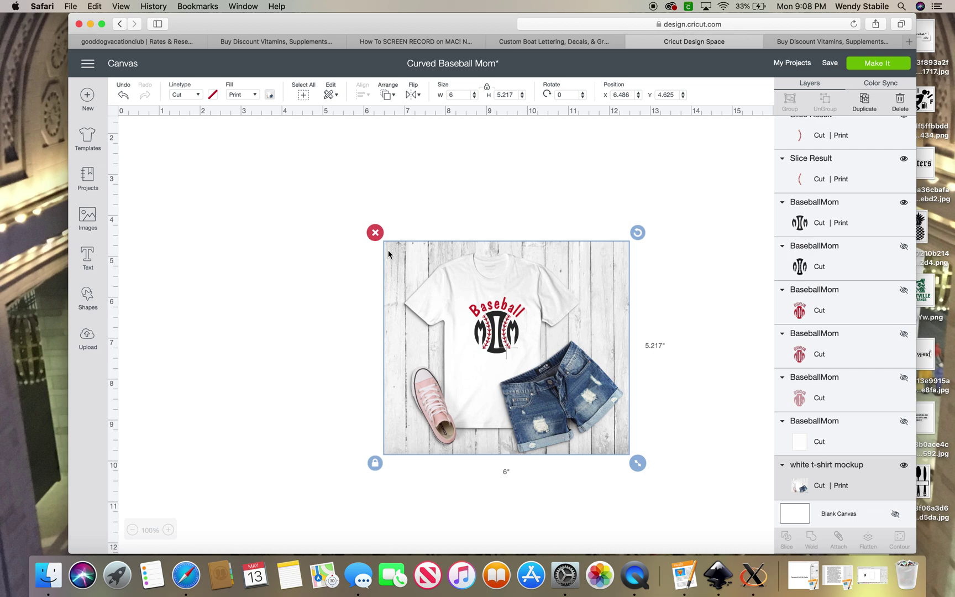
key(super+shift+4)
drag(391, 246, 630, 455)
Step: Save Curved Baseball Mom and open the Graduation Sign project from My Projects
click(790, 64)
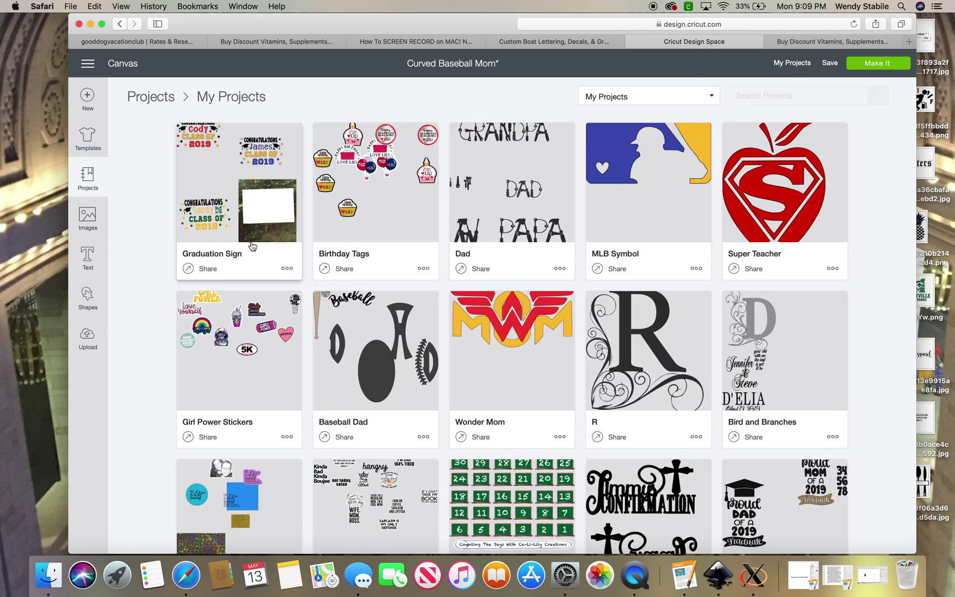
click(221, 237)
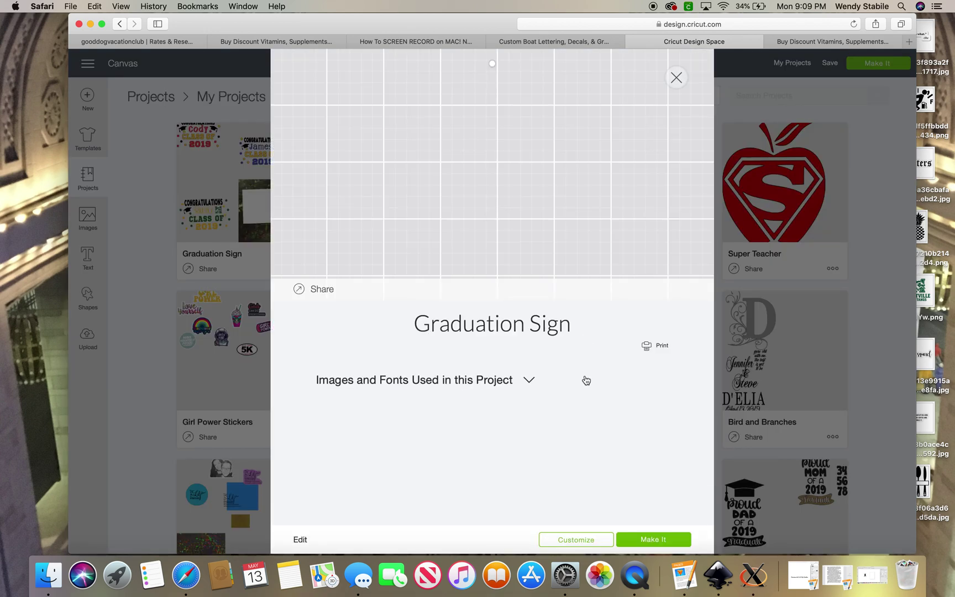
click(559, 540)
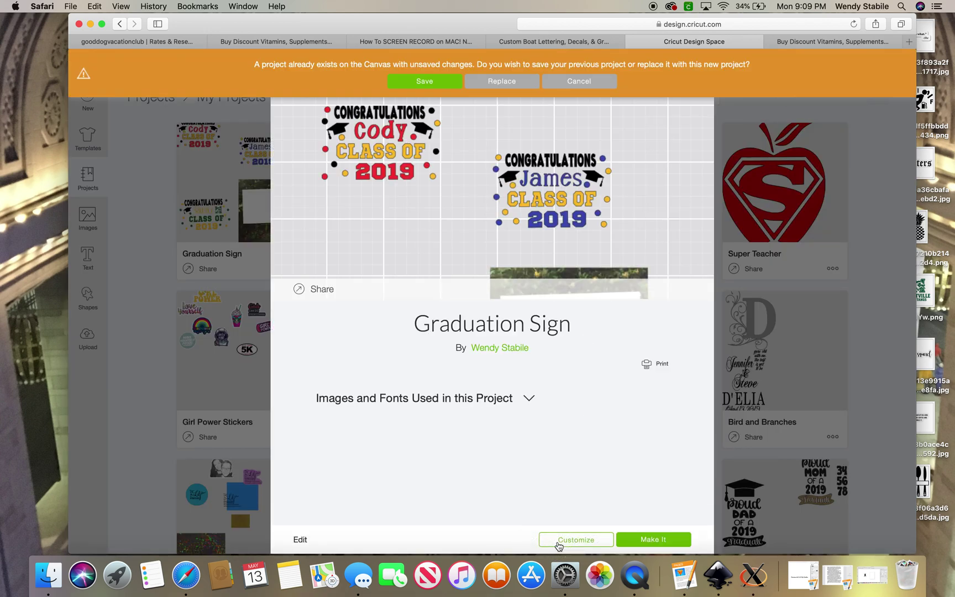
click(428, 83)
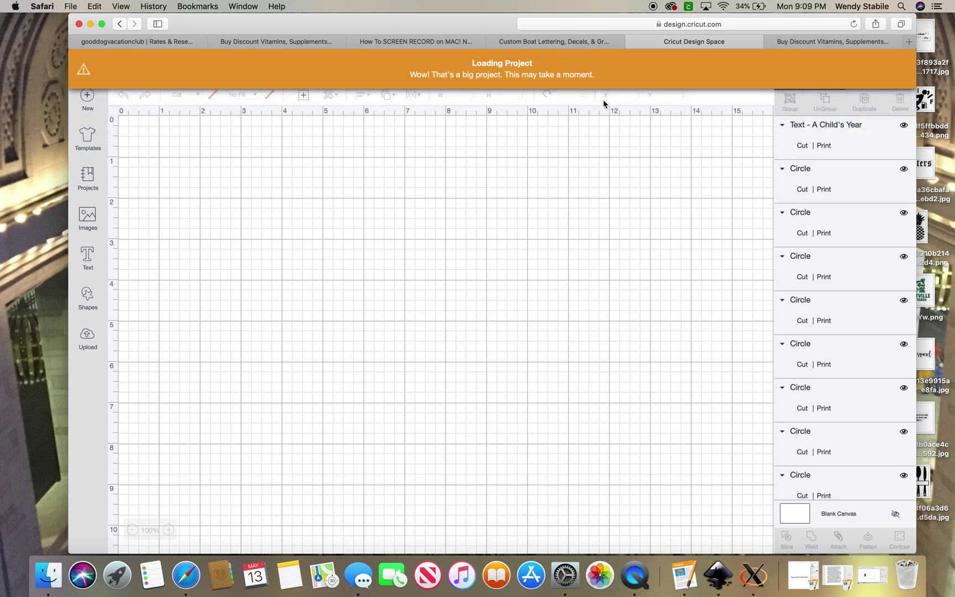
Step: Drag the whole green-and-gold Class of 2019 design onto the white yard sign, then deselect
scroll(508, 191, down, 10)
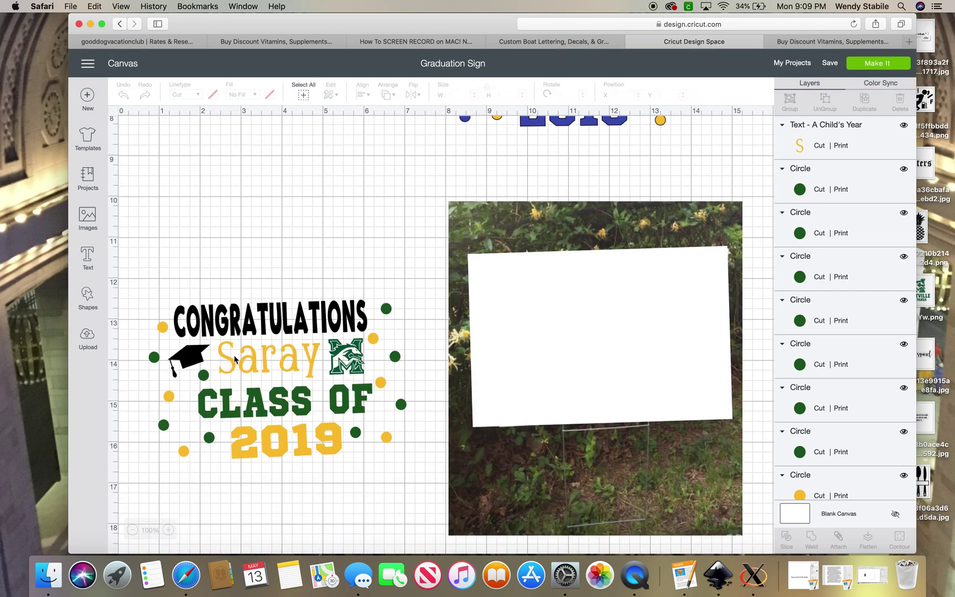
drag(147, 280, 422, 474)
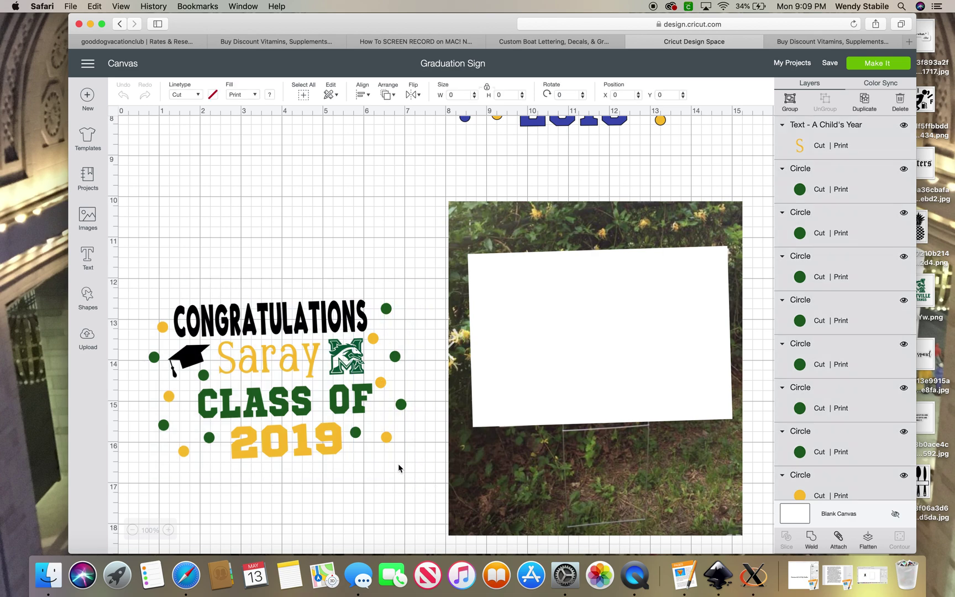
drag(305, 413, 632, 373)
click(159, 429)
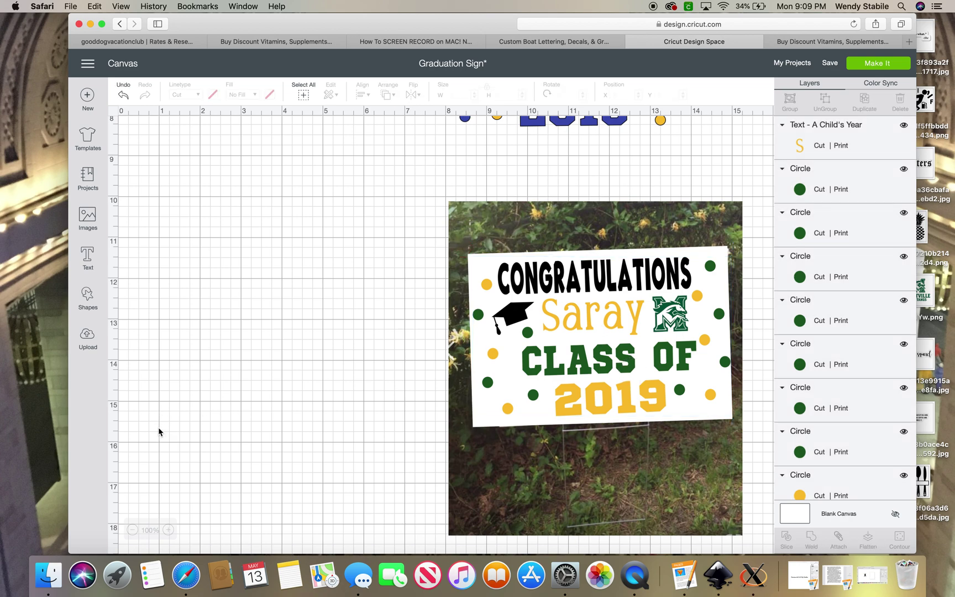